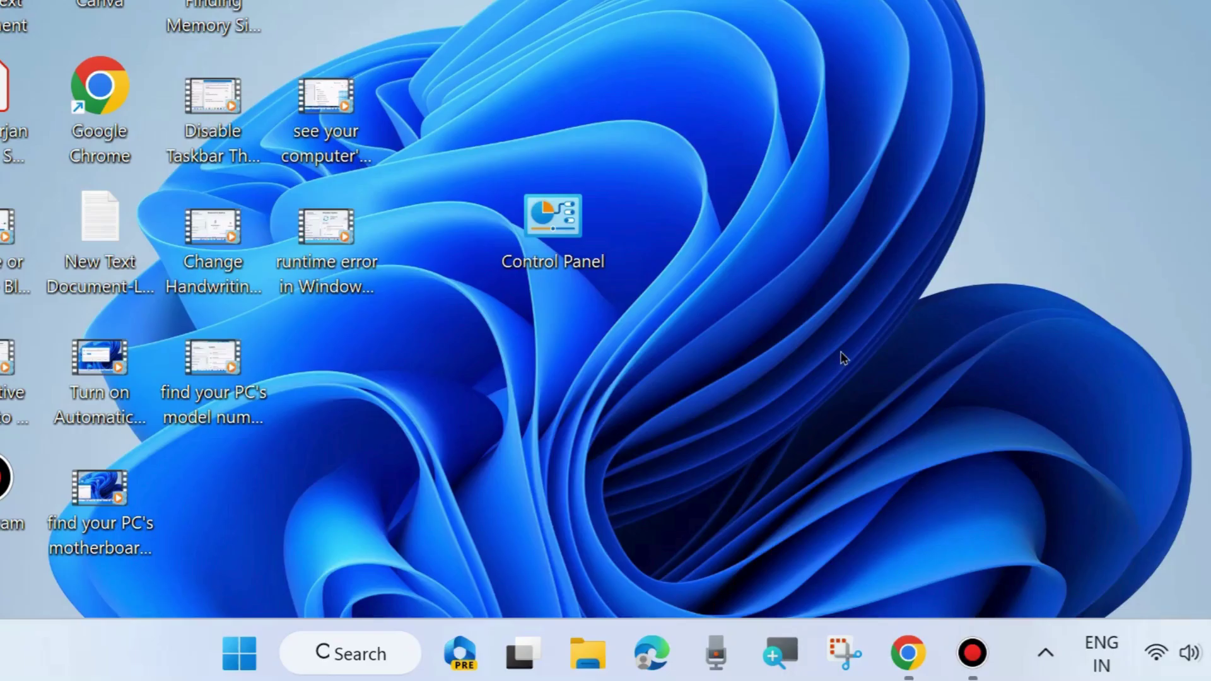
Switch to the blank Google Chrome window and search Google for "powertoys download"
mouse_move(908, 650)
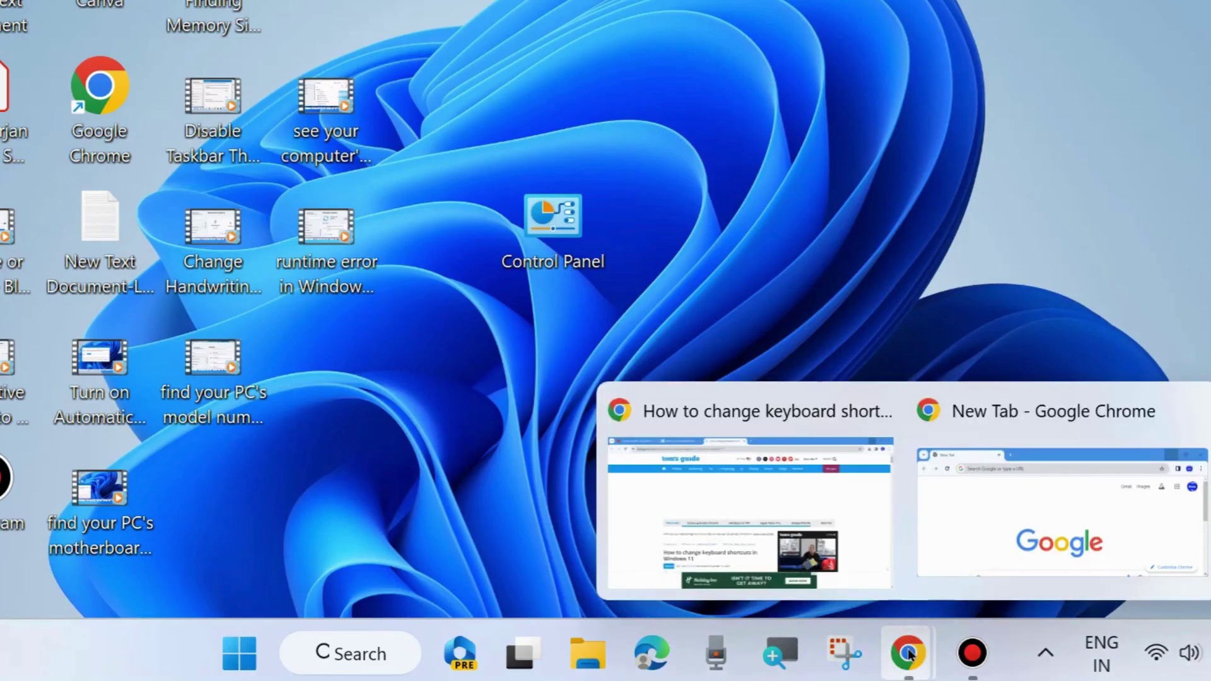
click(1027, 531)
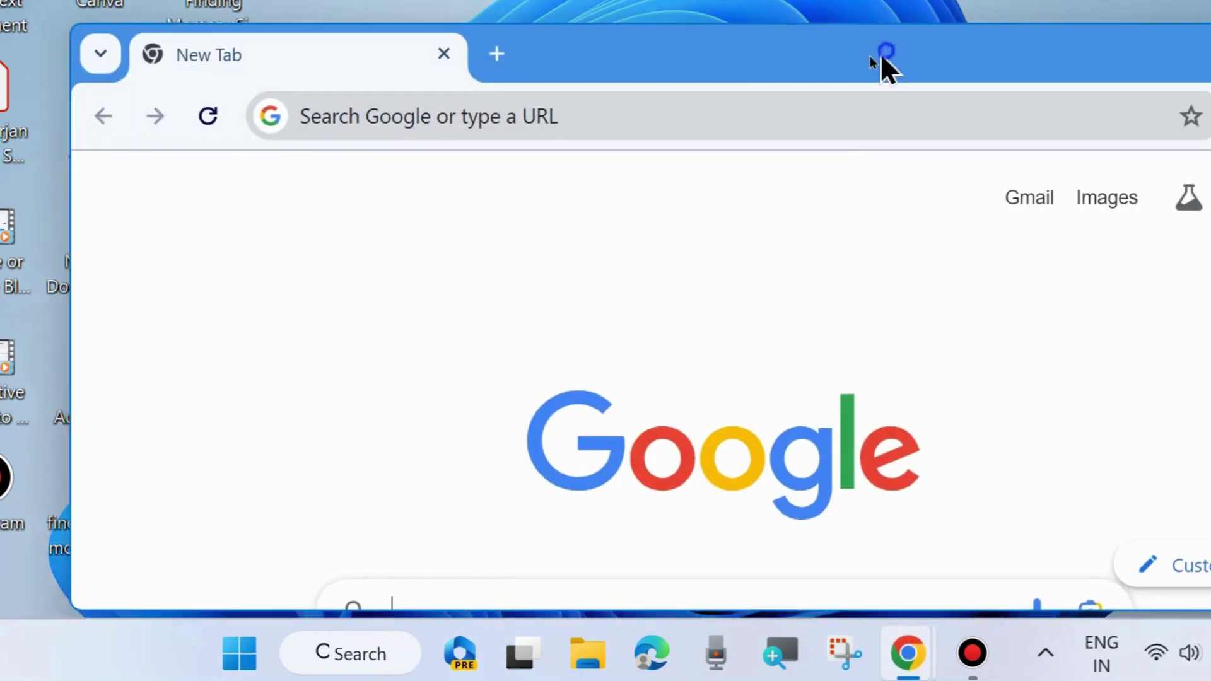
drag(881, 53, 771, 59)
click(372, 126)
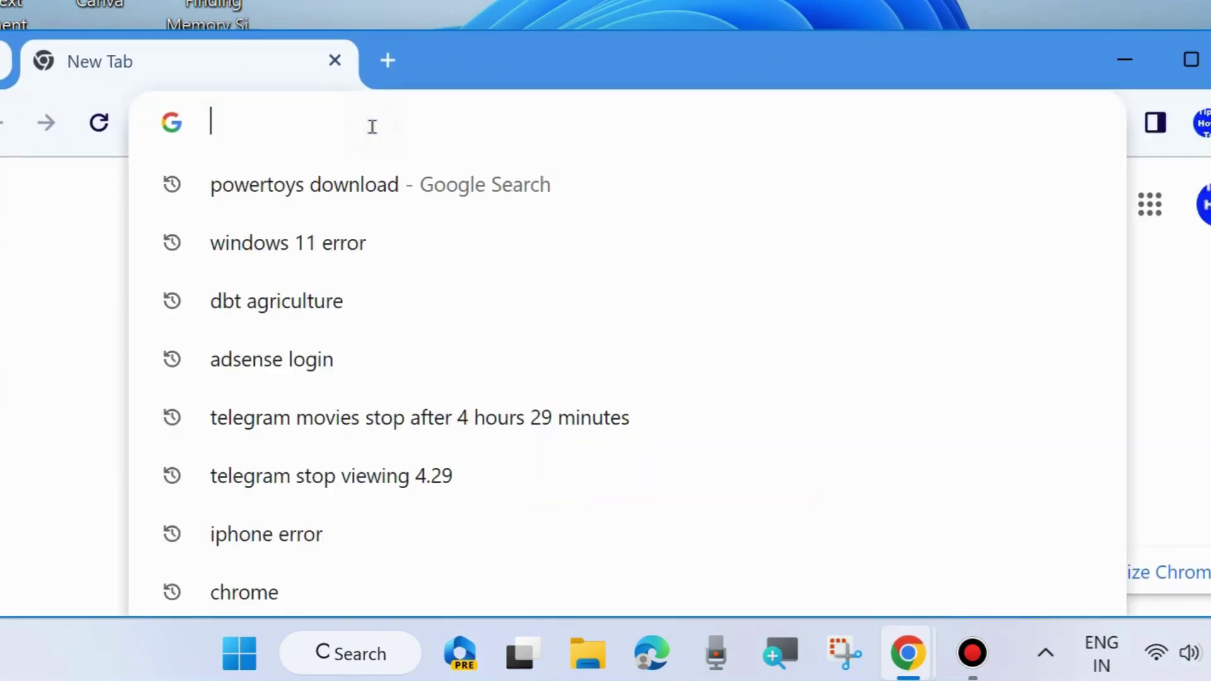
click(356, 187)
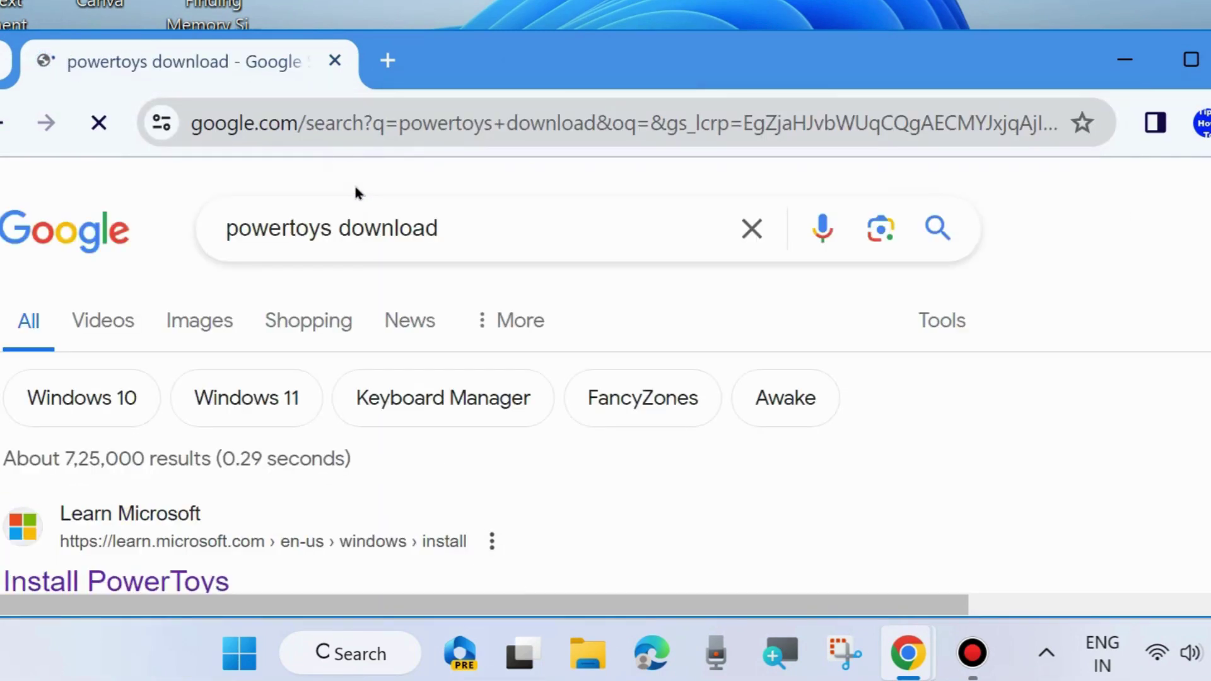
Open the Microsoft Learn "Install PowerToys" page from the search results
scroll(380, 345, down, 1)
scroll(381, 345, down, 3)
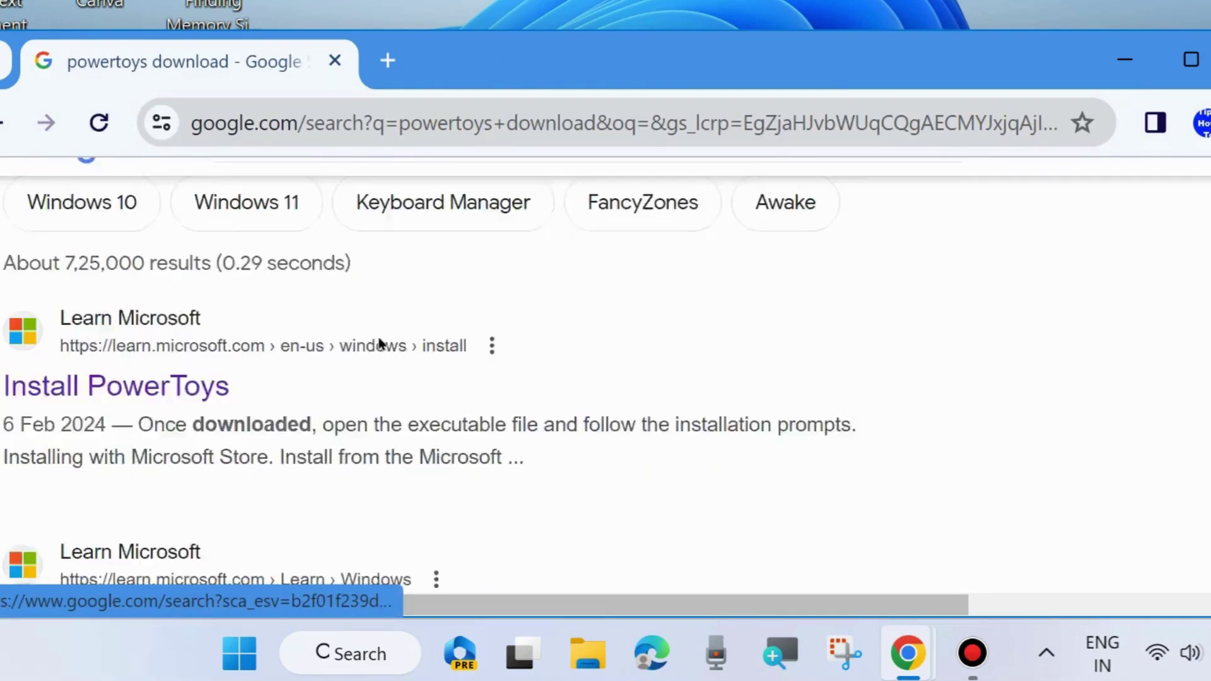
scroll(380, 345, up, 2)
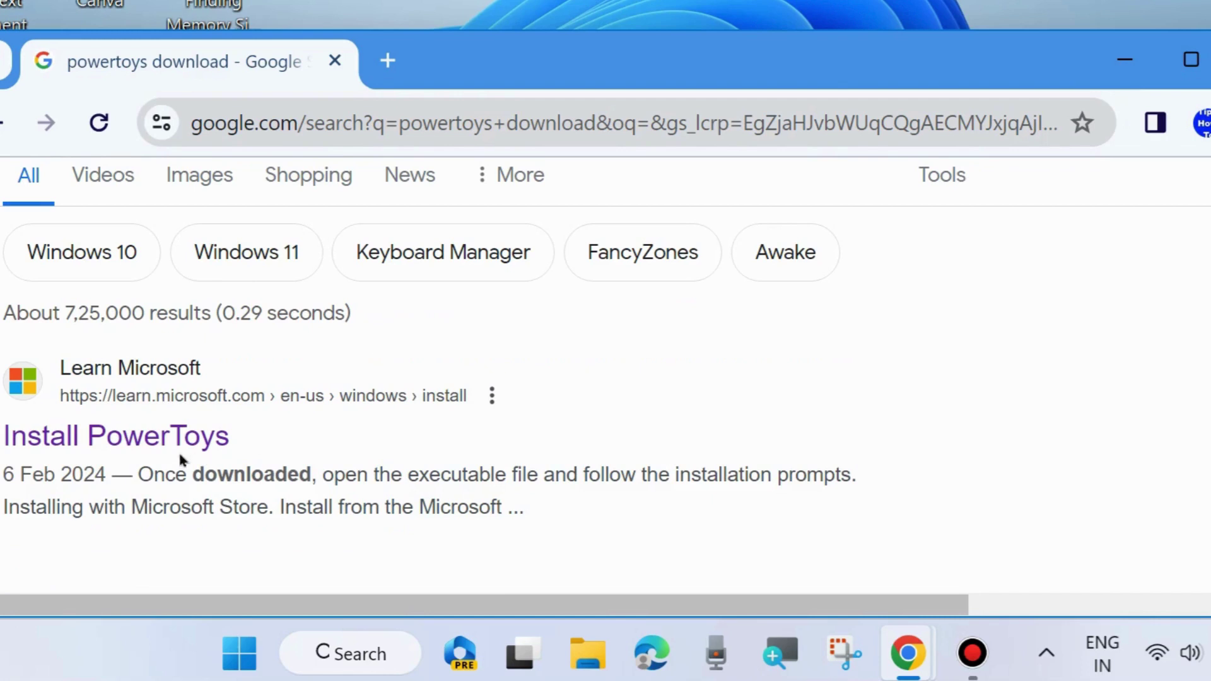
click(129, 445)
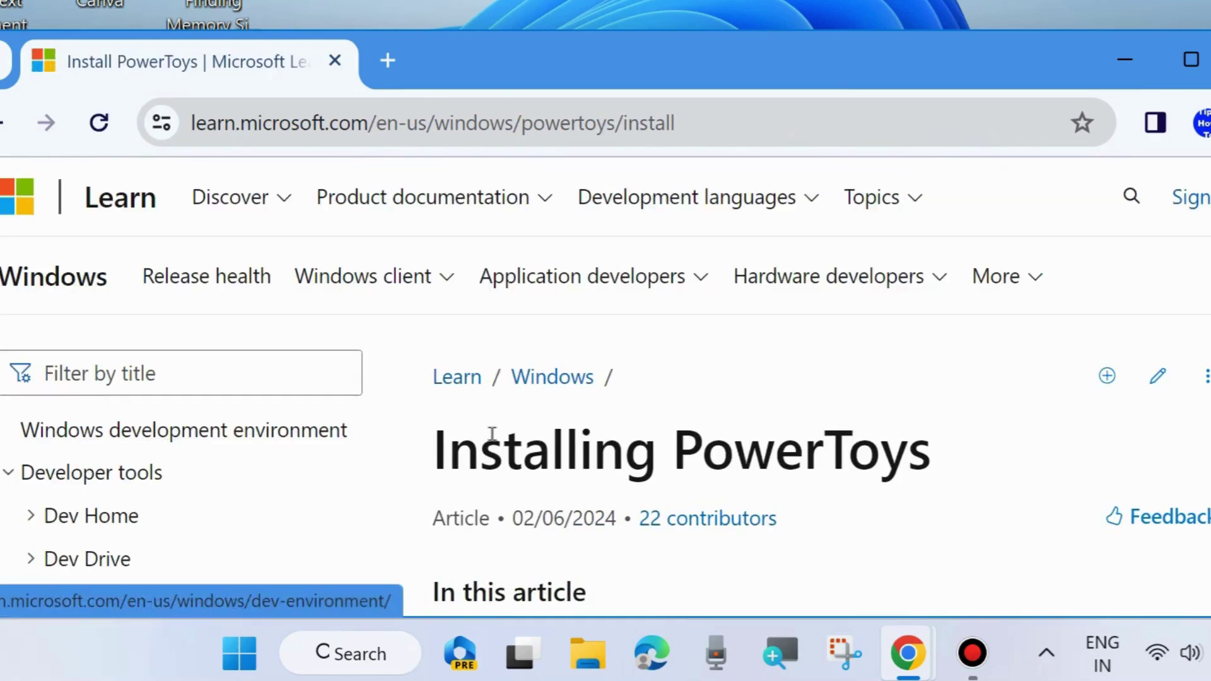
Go to the GitHub release page through the Install PowerToys link in the article's section on the Windows executable file
scroll(508, 432, down, 4)
scroll(508, 438, down, 8)
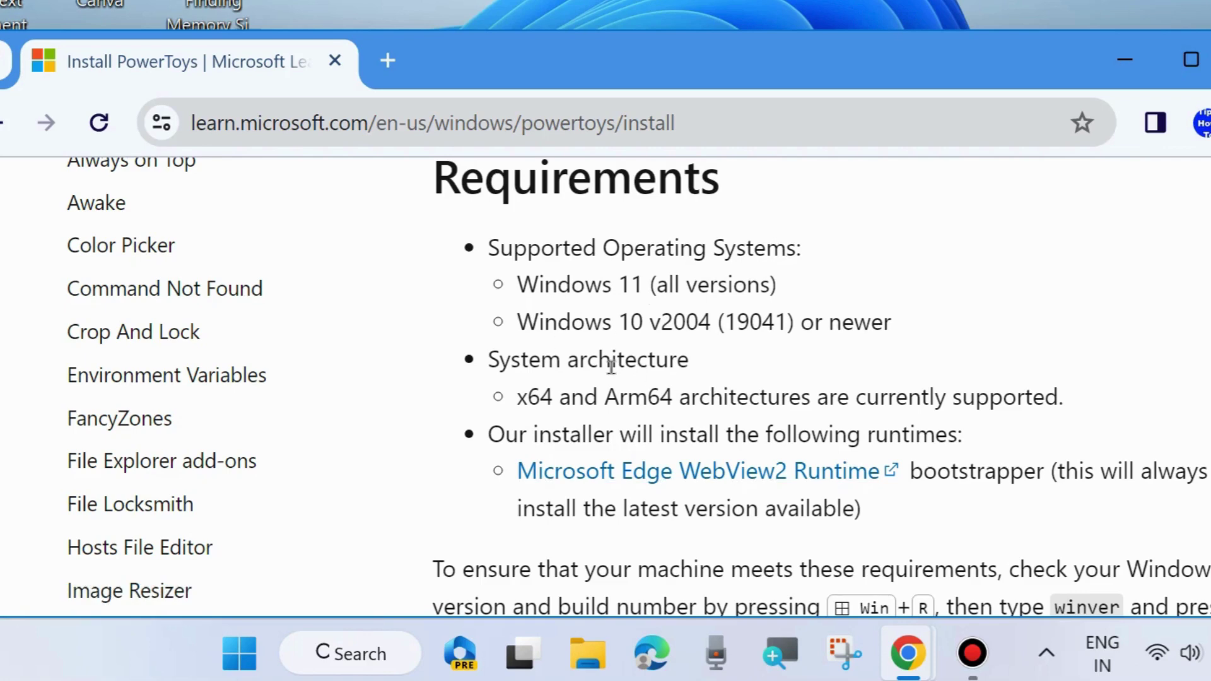
scroll(611, 366, down, 8)
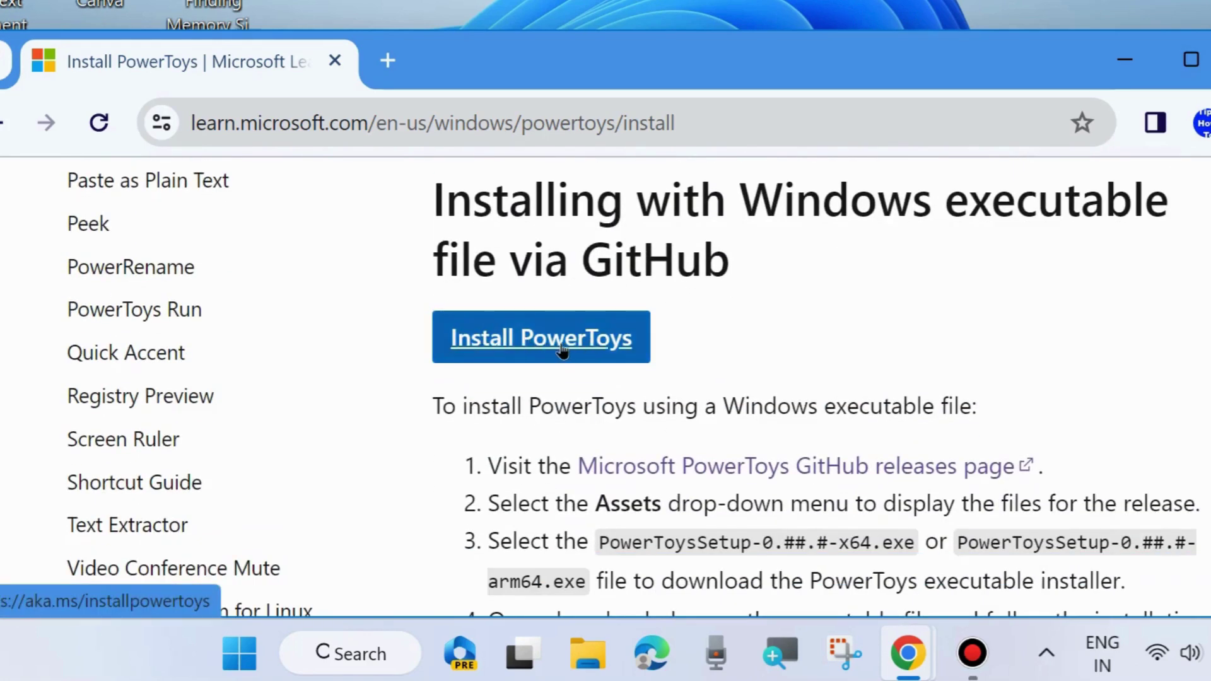
click(549, 344)
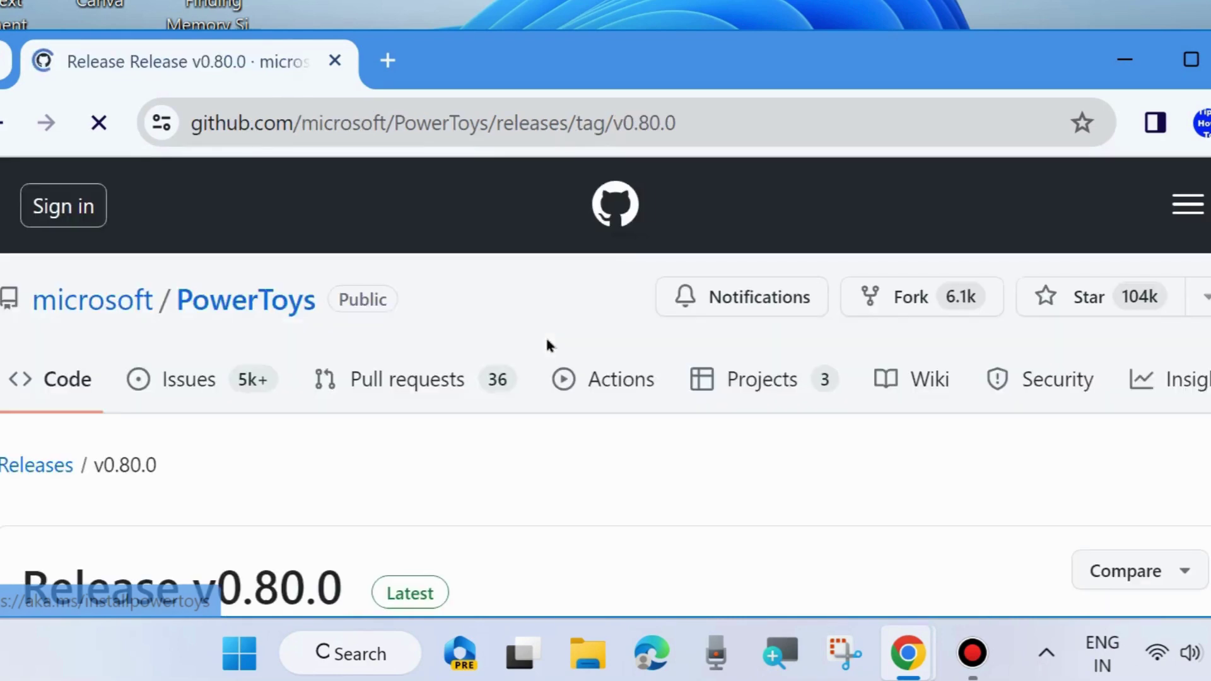
Download the per-user x64 installer, PowerToysUserSetup-0.80.0-x64.exe, from the Installer Hashes table
scroll(505, 427, down, 10)
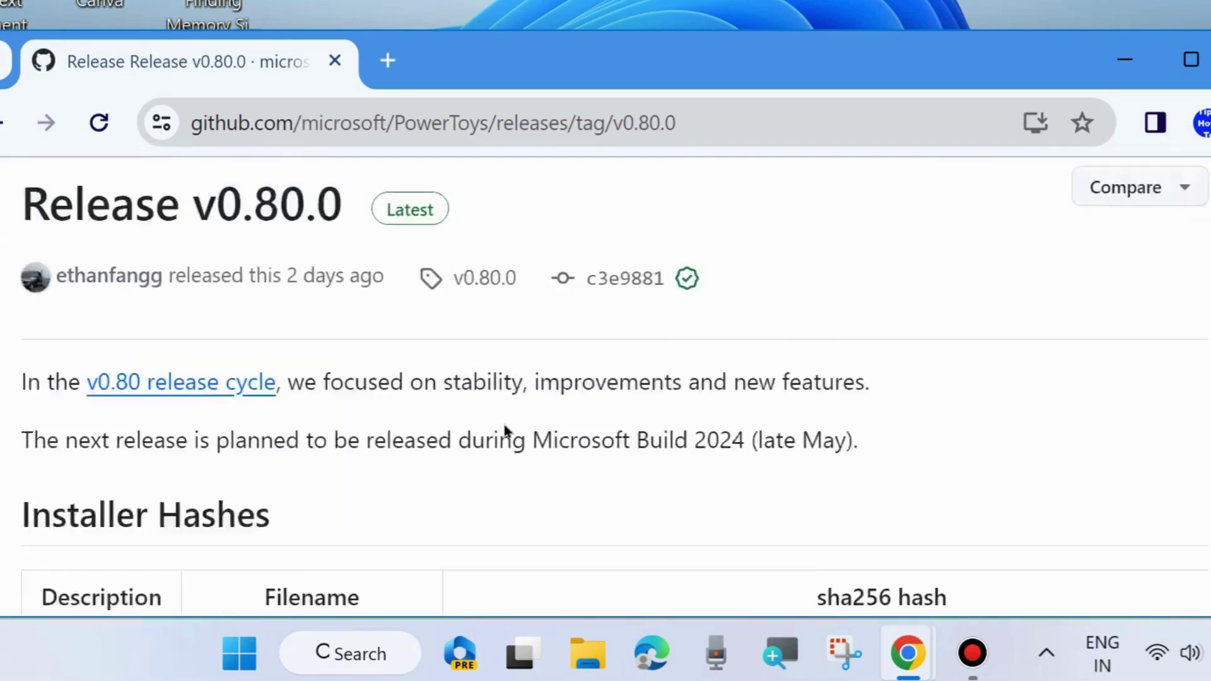
scroll(504, 429, down, 2)
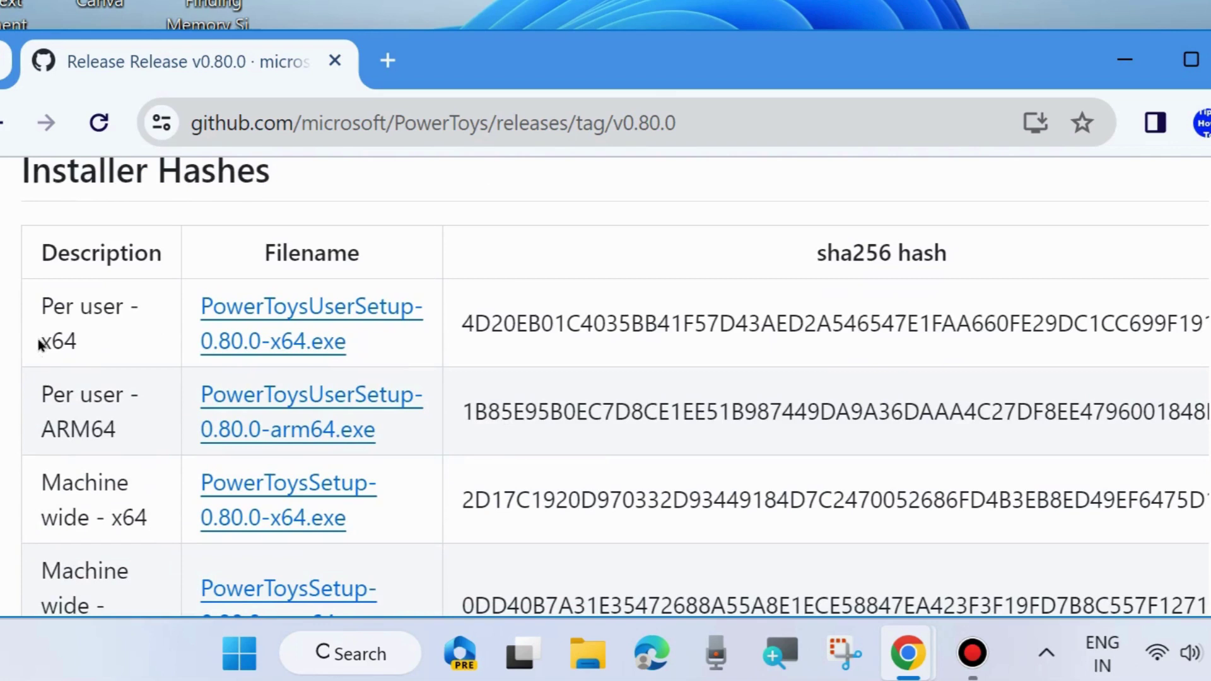
click(304, 314)
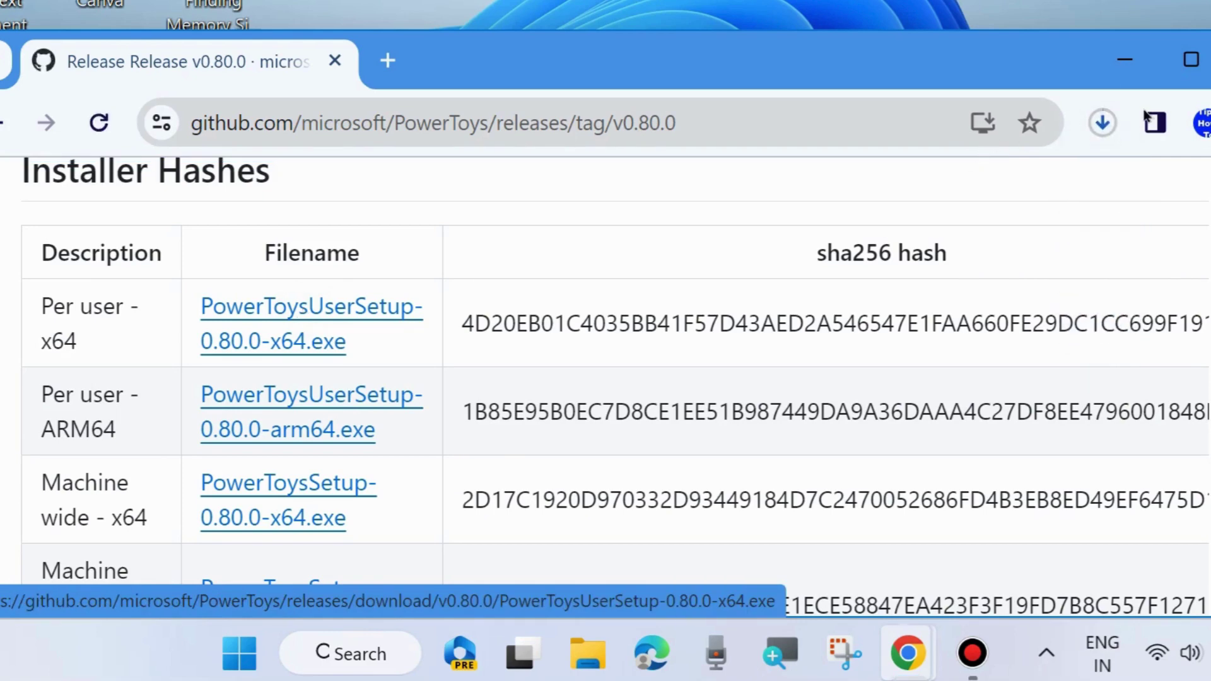
Check the browser's recent downloads and run the downloaded PowerToysUserSetup-0.80.0 installer
drag(930, 69, 850, 67)
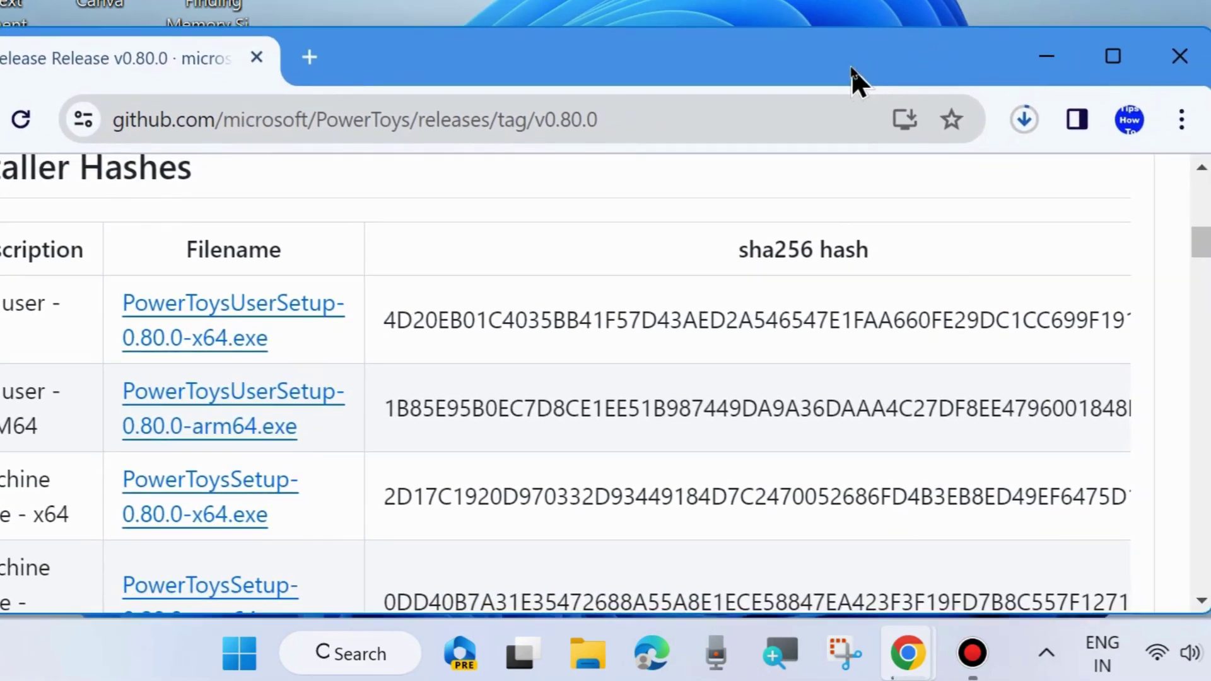
click(1024, 123)
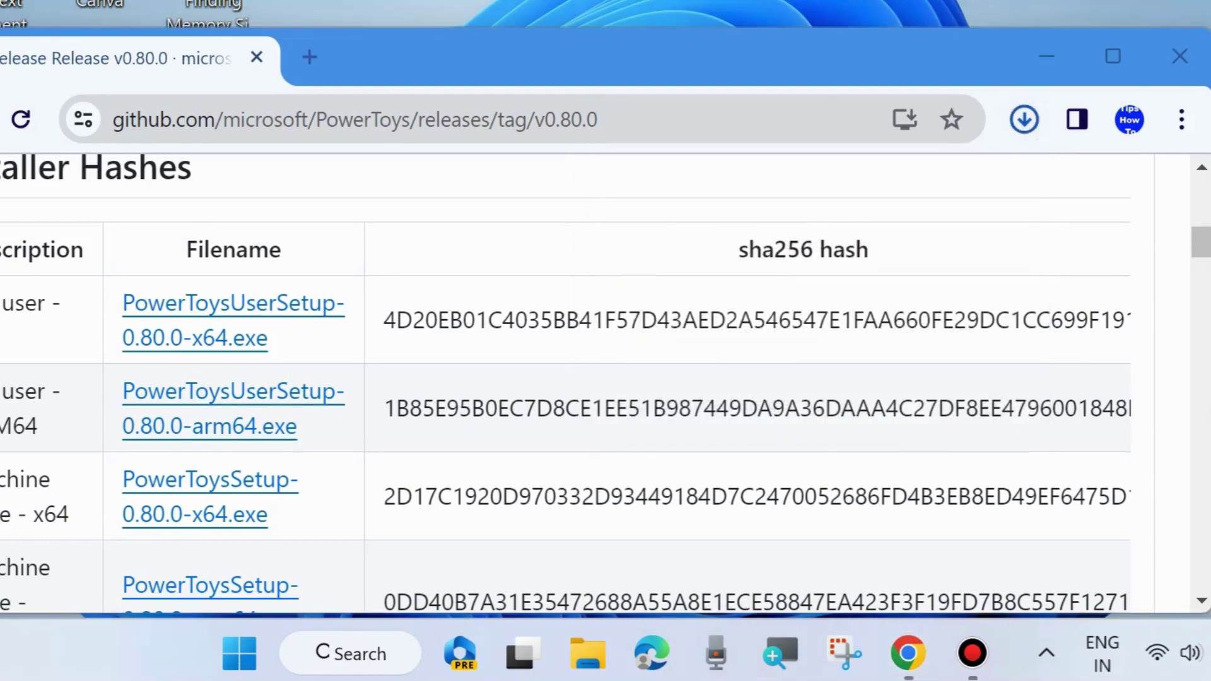
click(1024, 119)
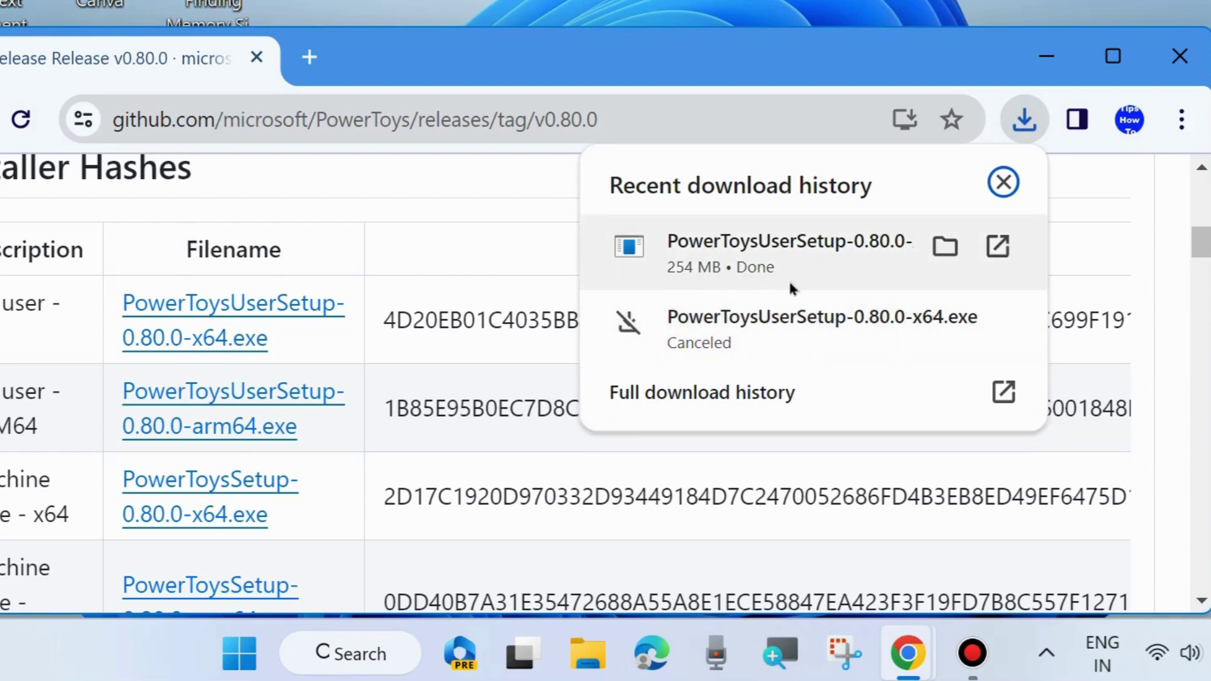
click(692, 241)
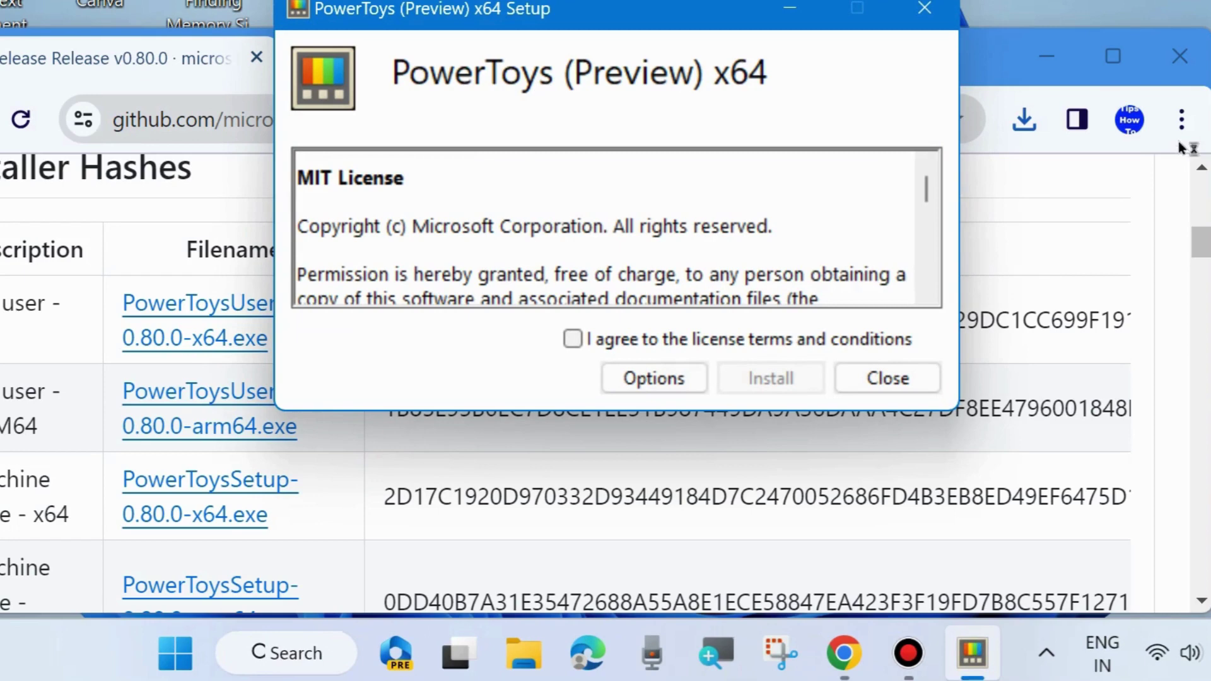
Minimize the browser, agree to the license terms and install PowerToys (Preview) x64
click(1046, 49)
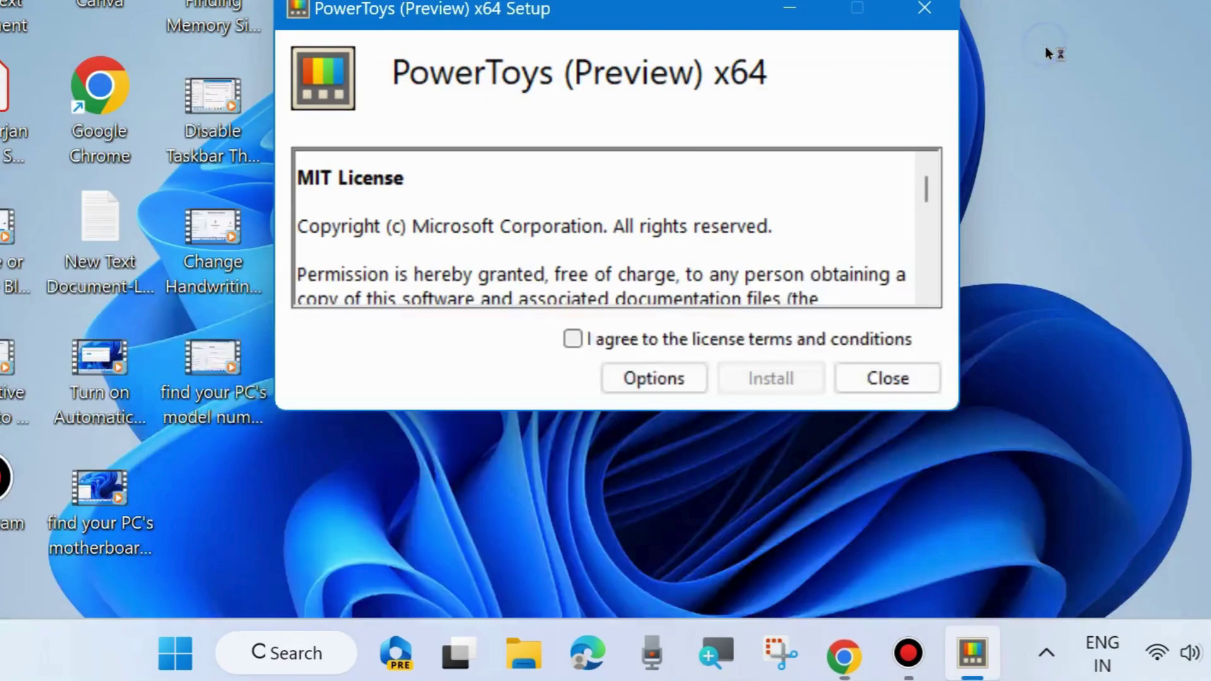
click(572, 339)
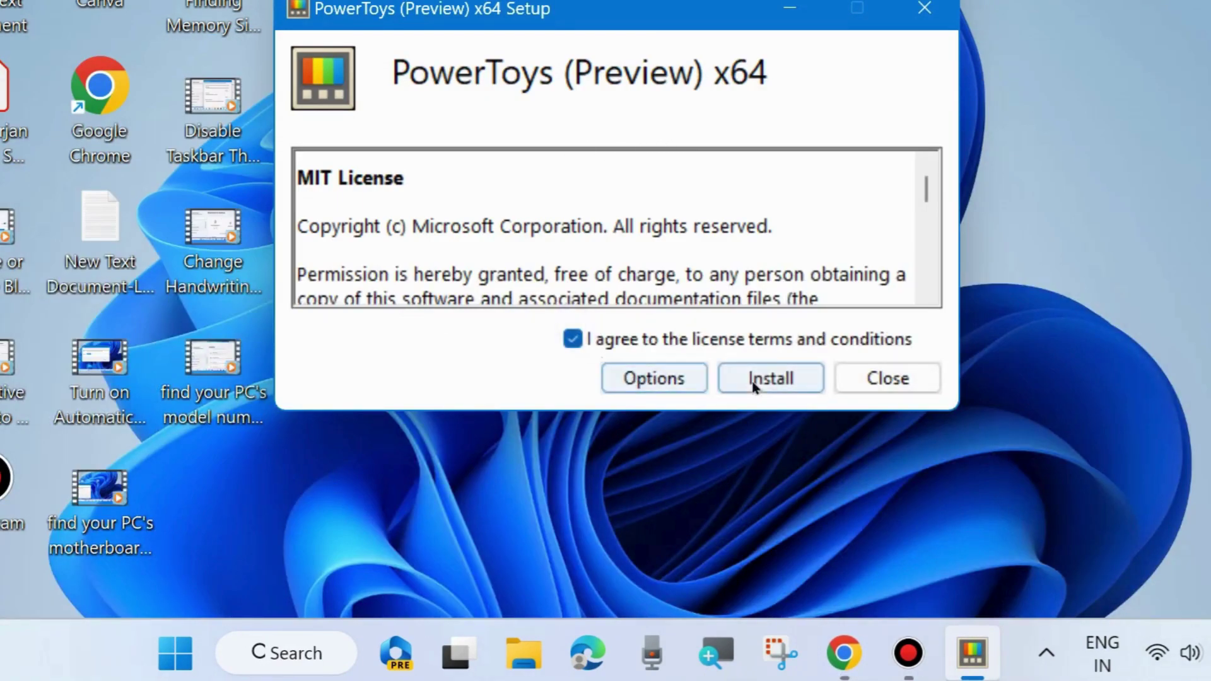
click(776, 378)
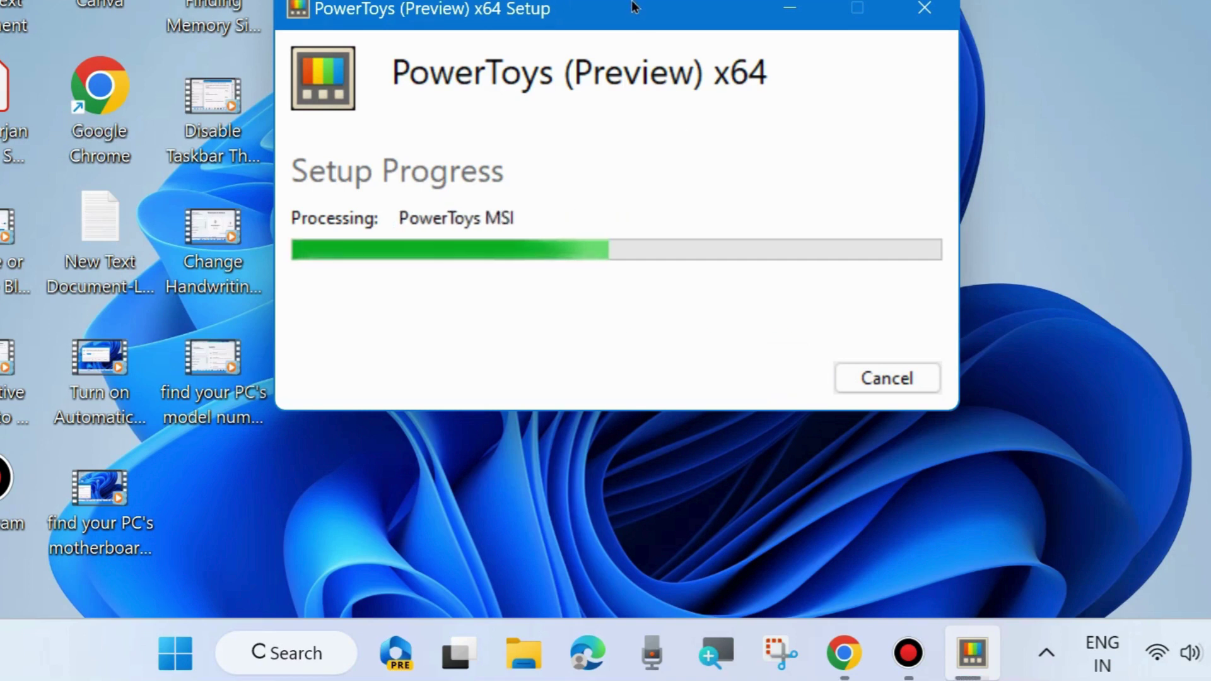
drag(631, 8, 637, 146)
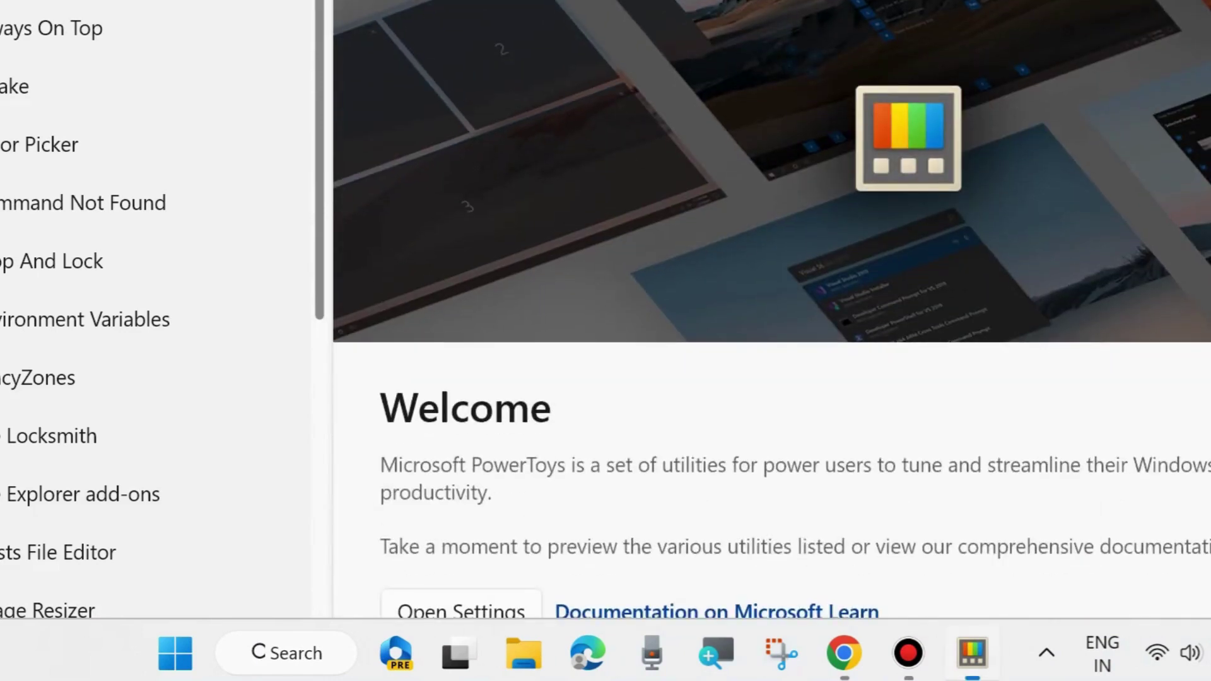
Open PowerToys Settings from the Welcome window and move its window so the Dashboard can be read
drag(575, 0, 395, 0)
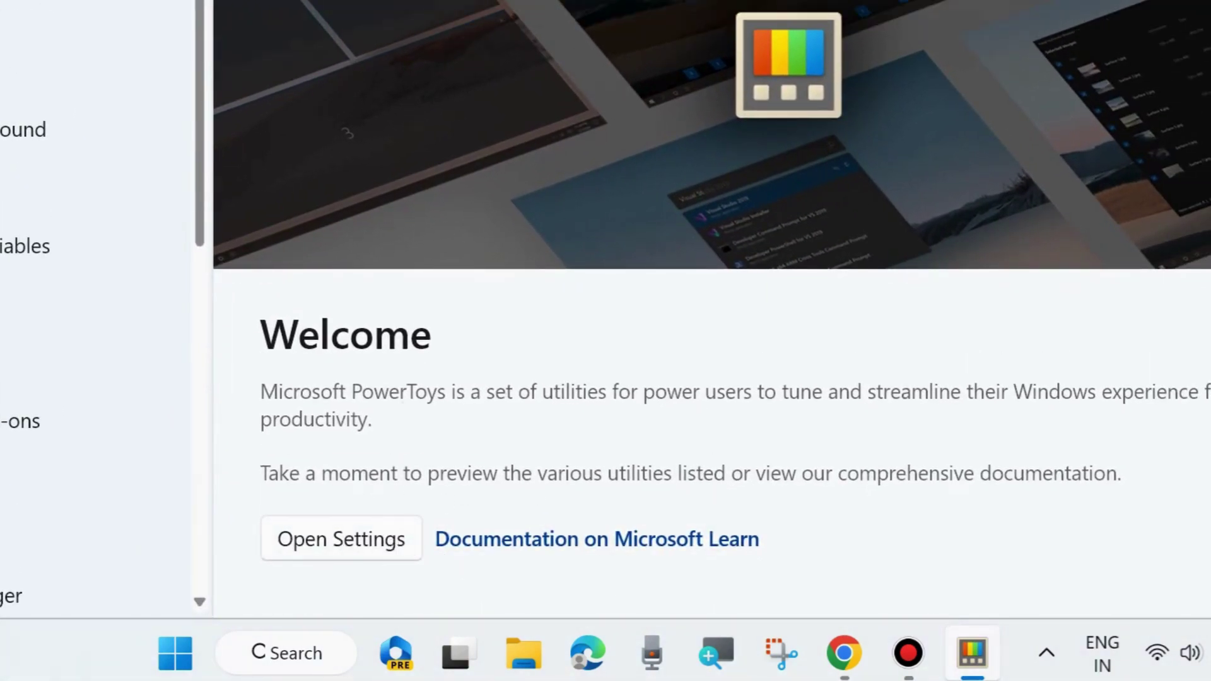
drag(395, 0, 414, 0)
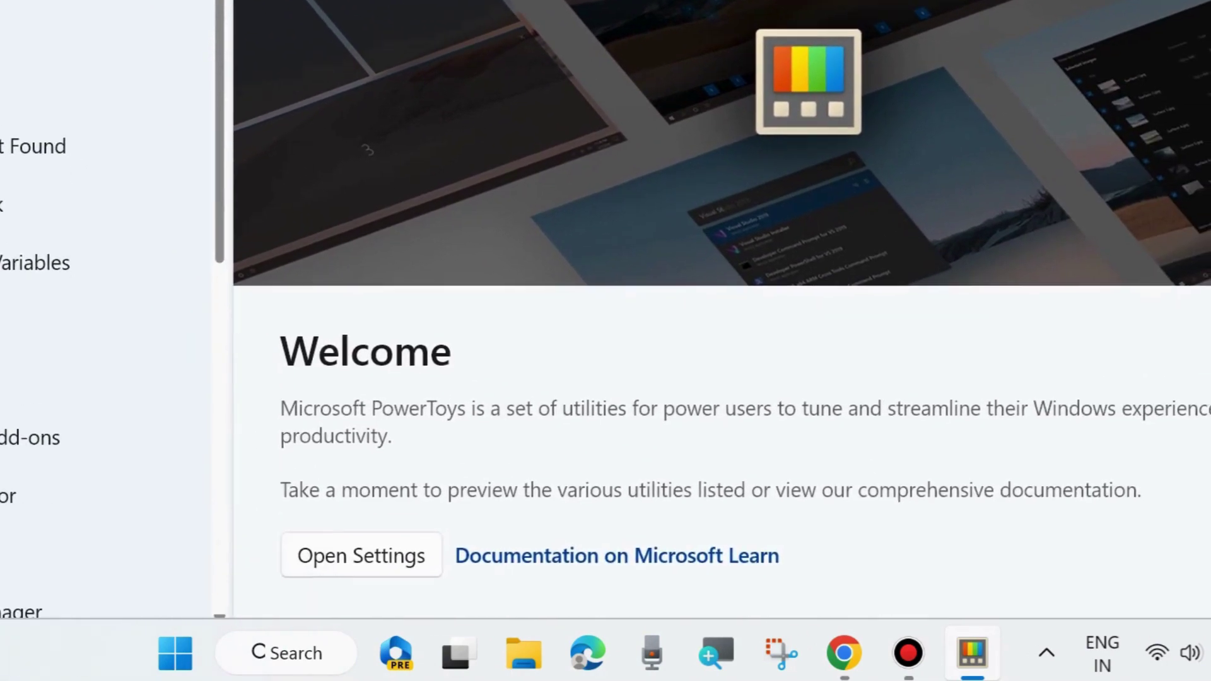
click(367, 557)
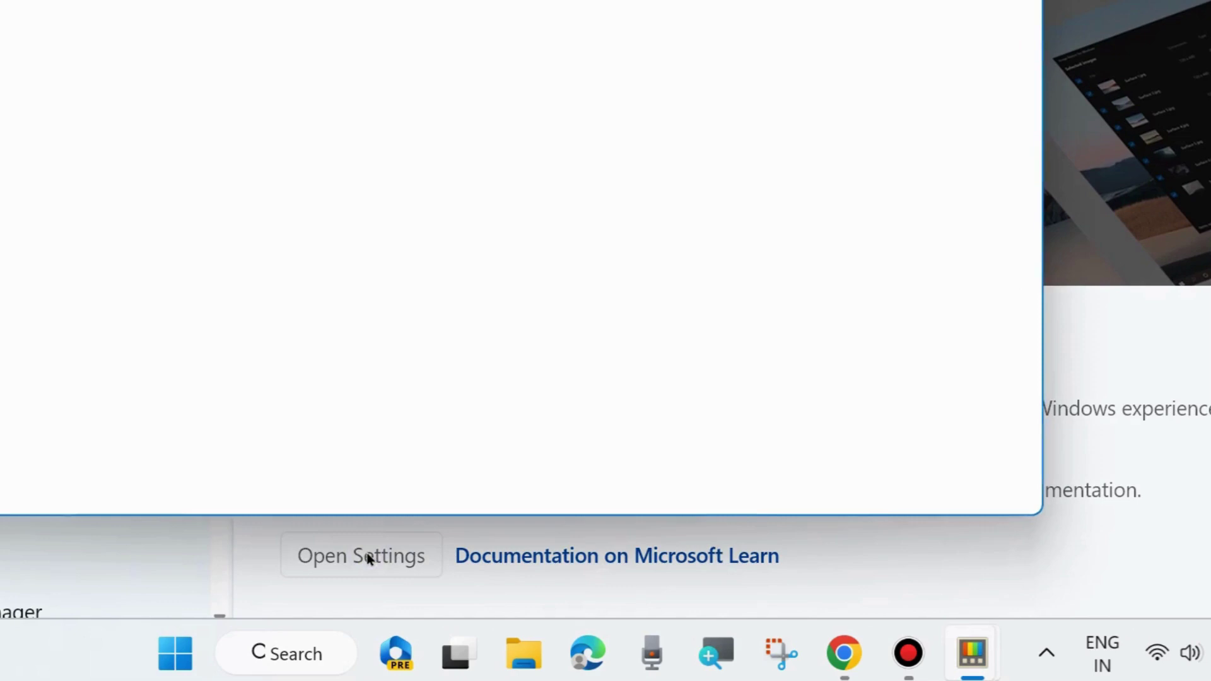
drag(484, 0, 686, 20)
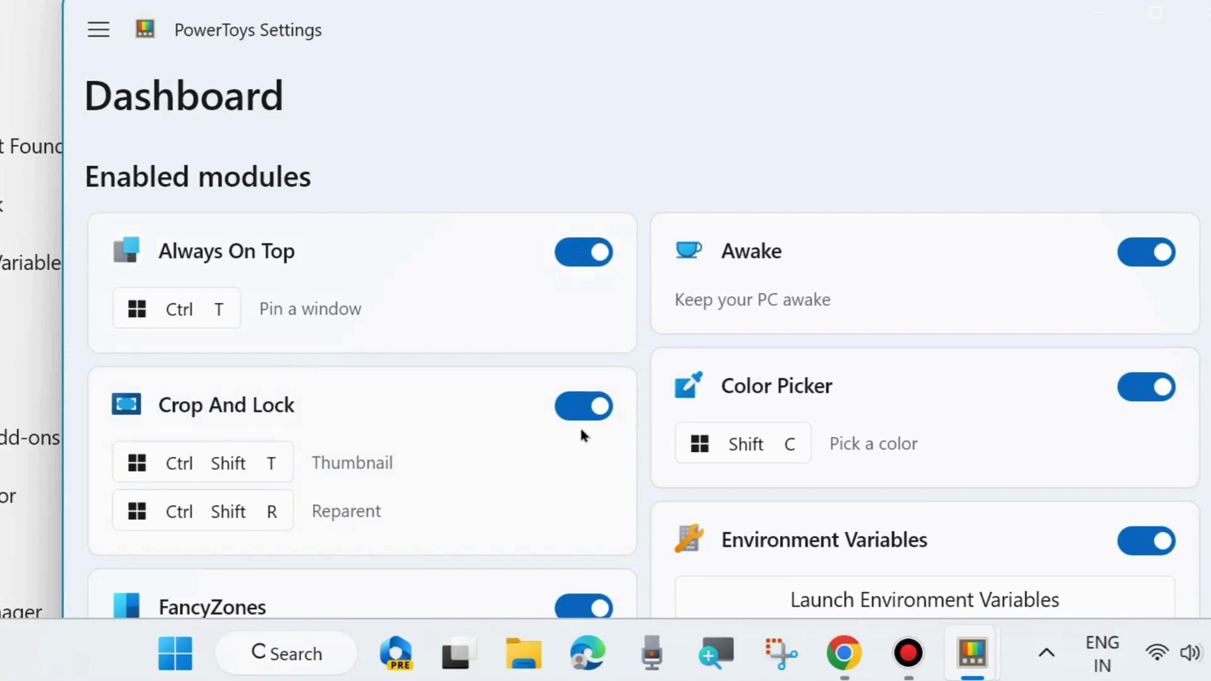
Review the enabled and disabled modules on the PowerToys Settings Dashboard, and close the settings window
scroll(495, 424, down, 2)
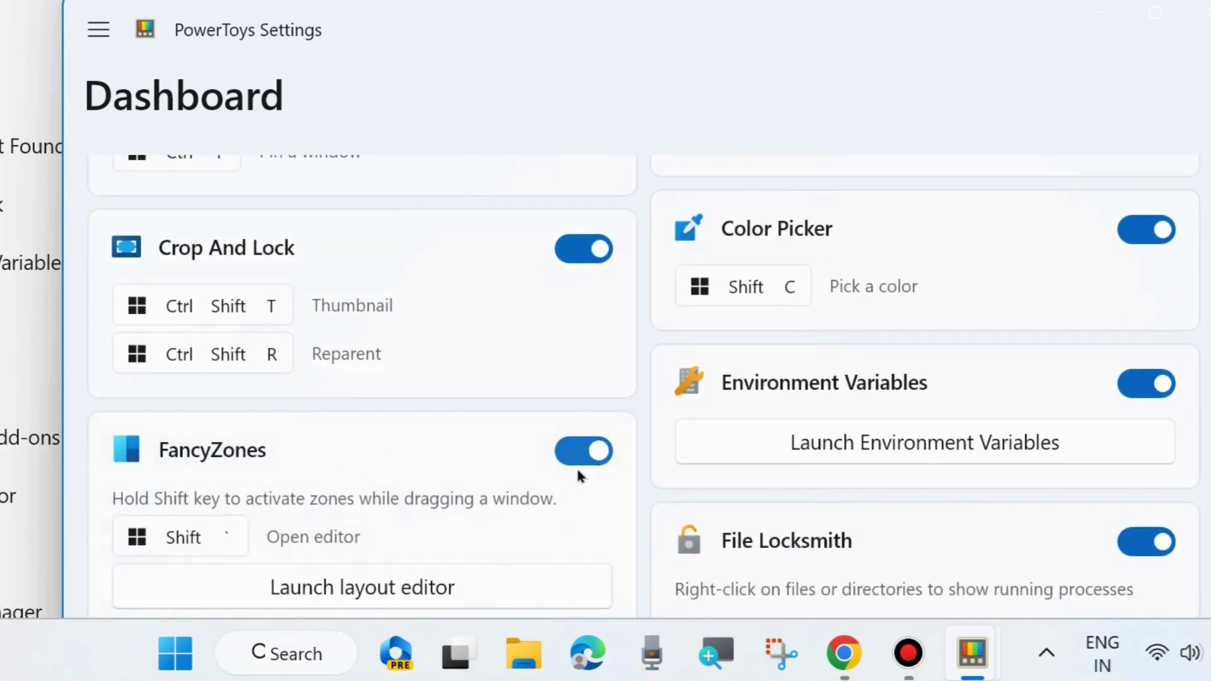
scroll(554, 460, down, 2)
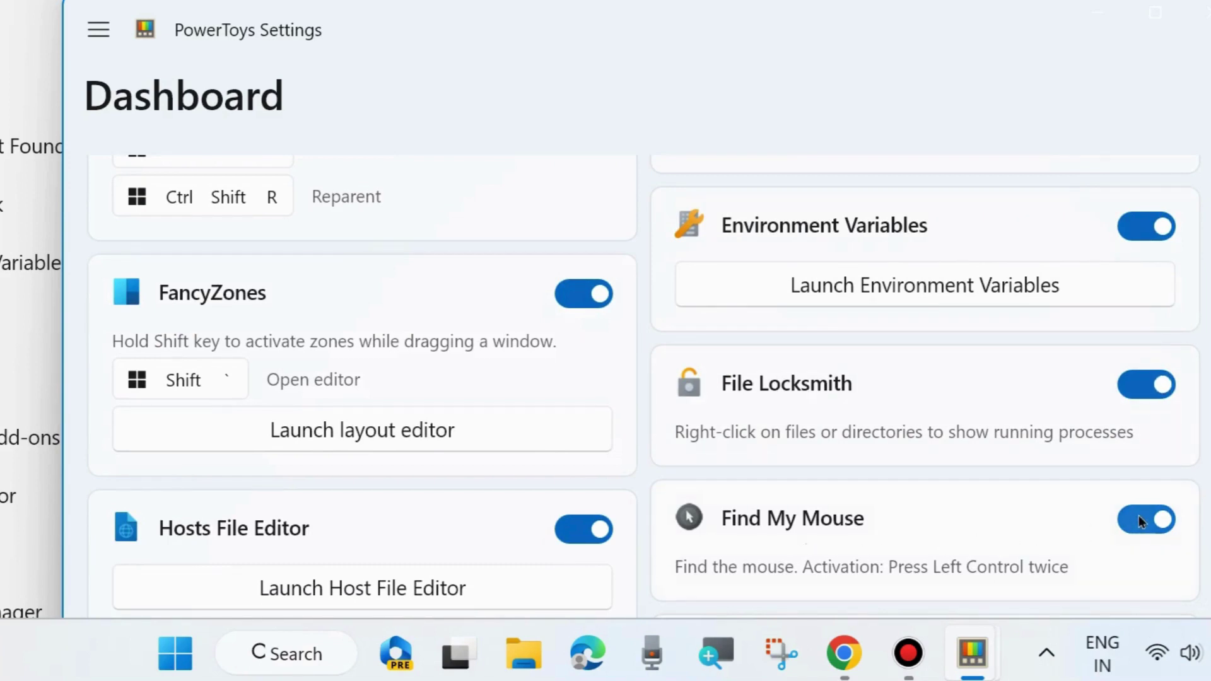
scroll(1138, 516, down, 3)
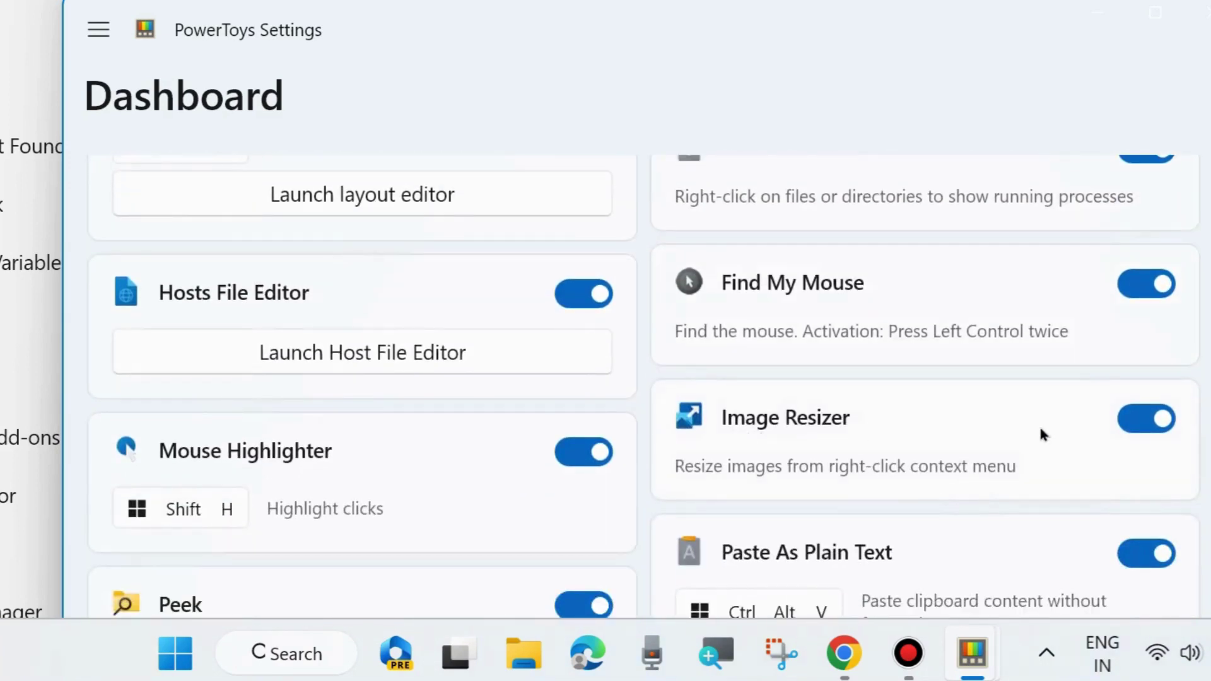
scroll(1041, 434, down, 2)
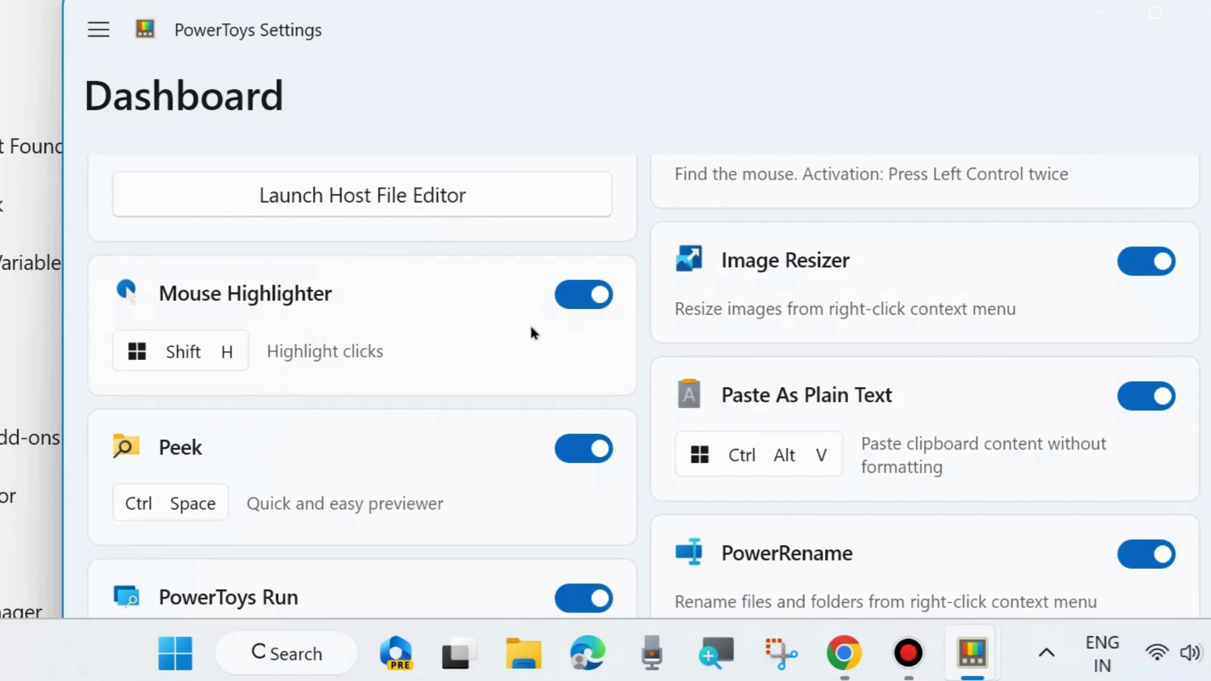
scroll(532, 450, down, 2)
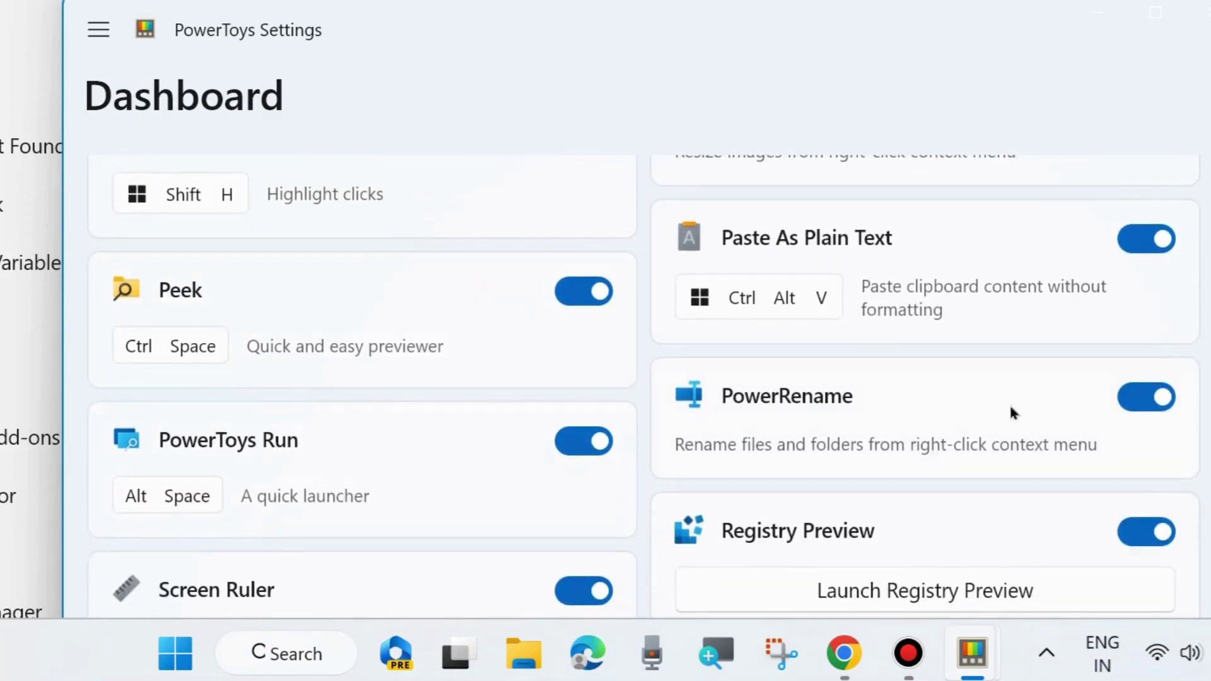
scroll(1013, 411, down, 2)
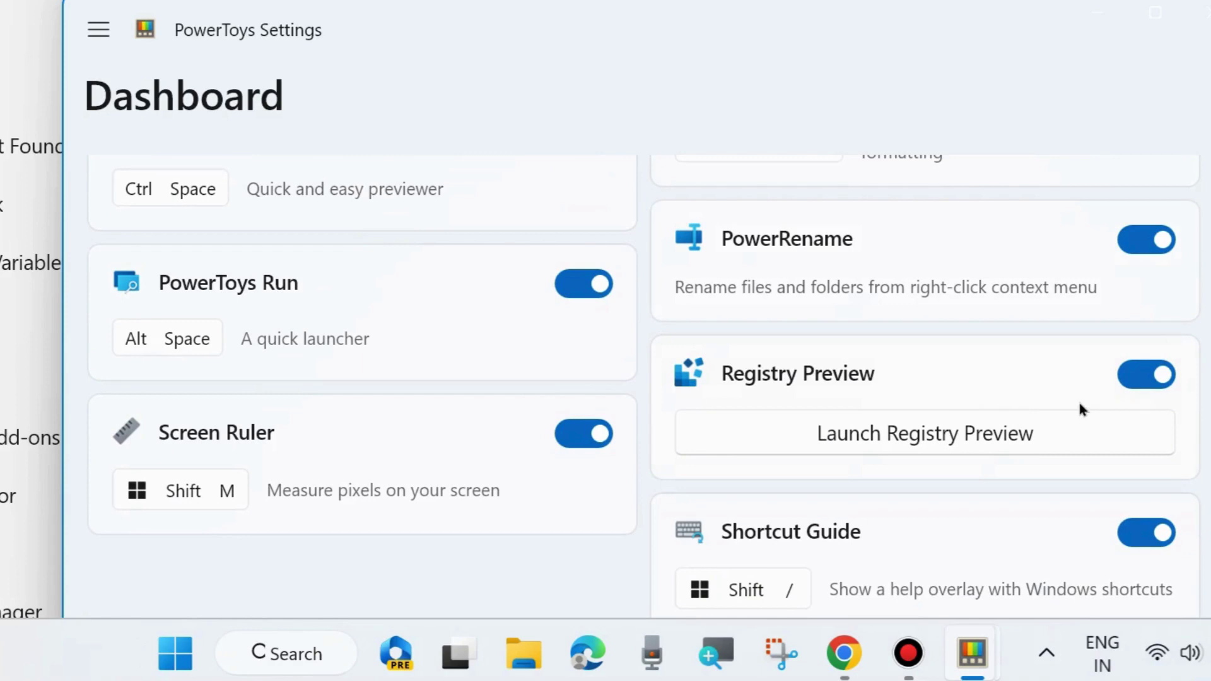
scroll(1109, 402, down, 2)
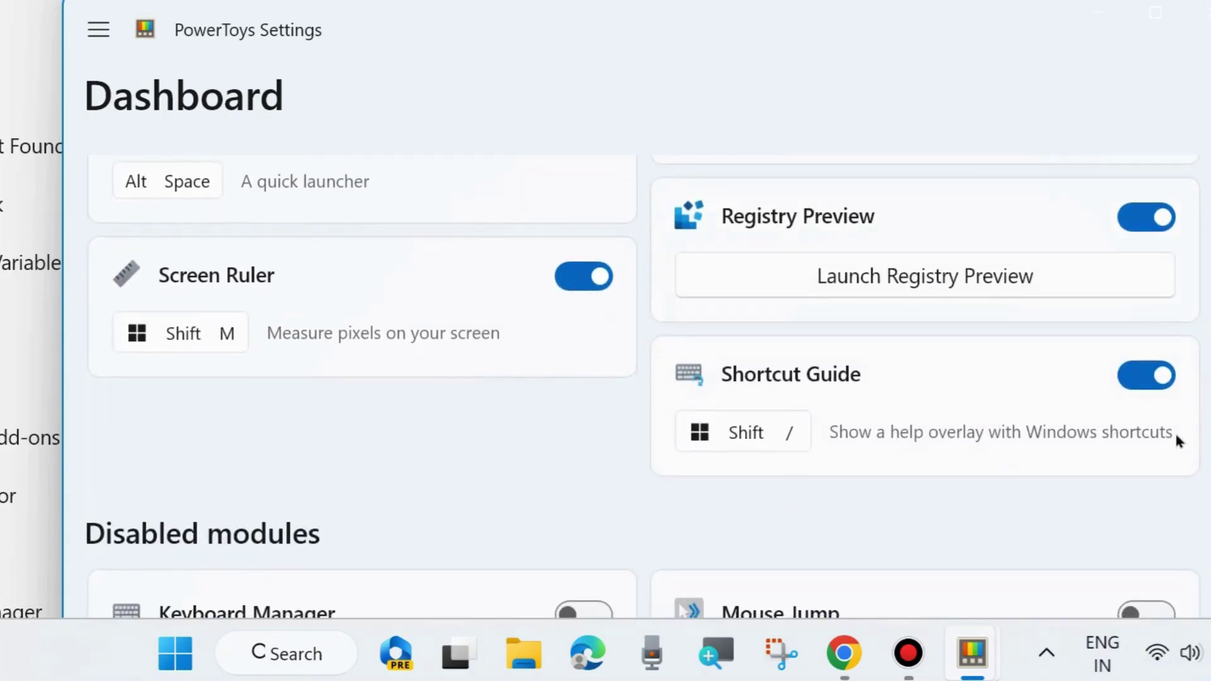
scroll(528, 485, down, 3)
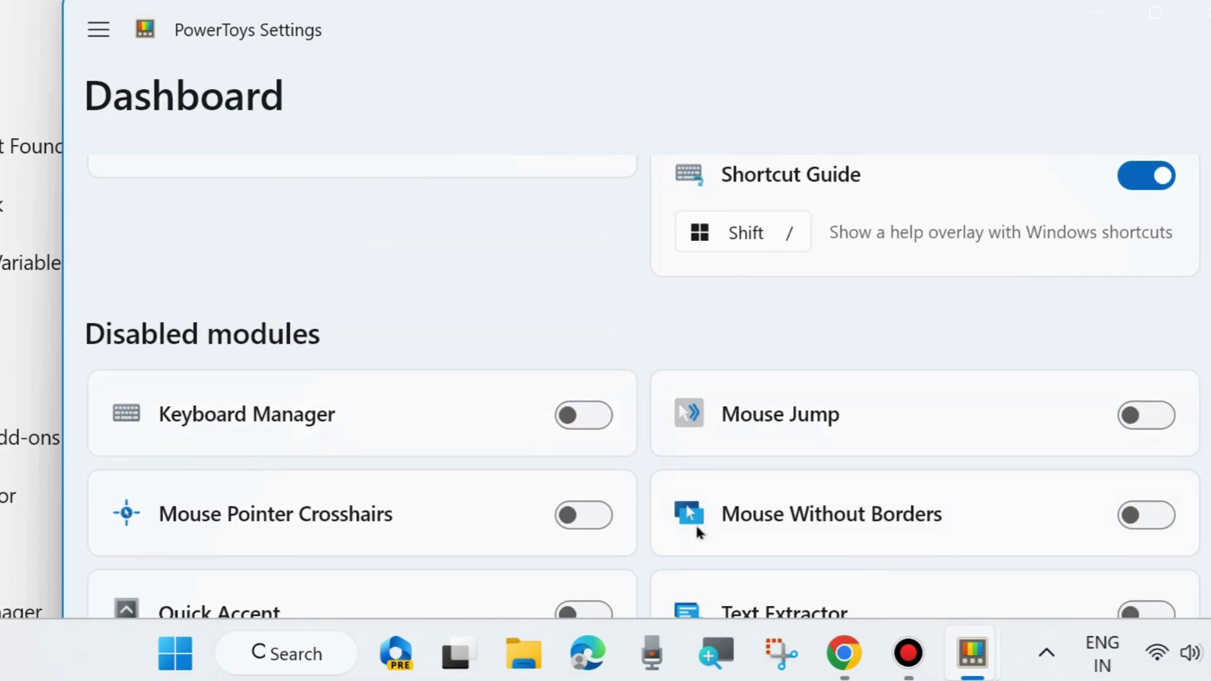
scroll(997, 379, up, 8)
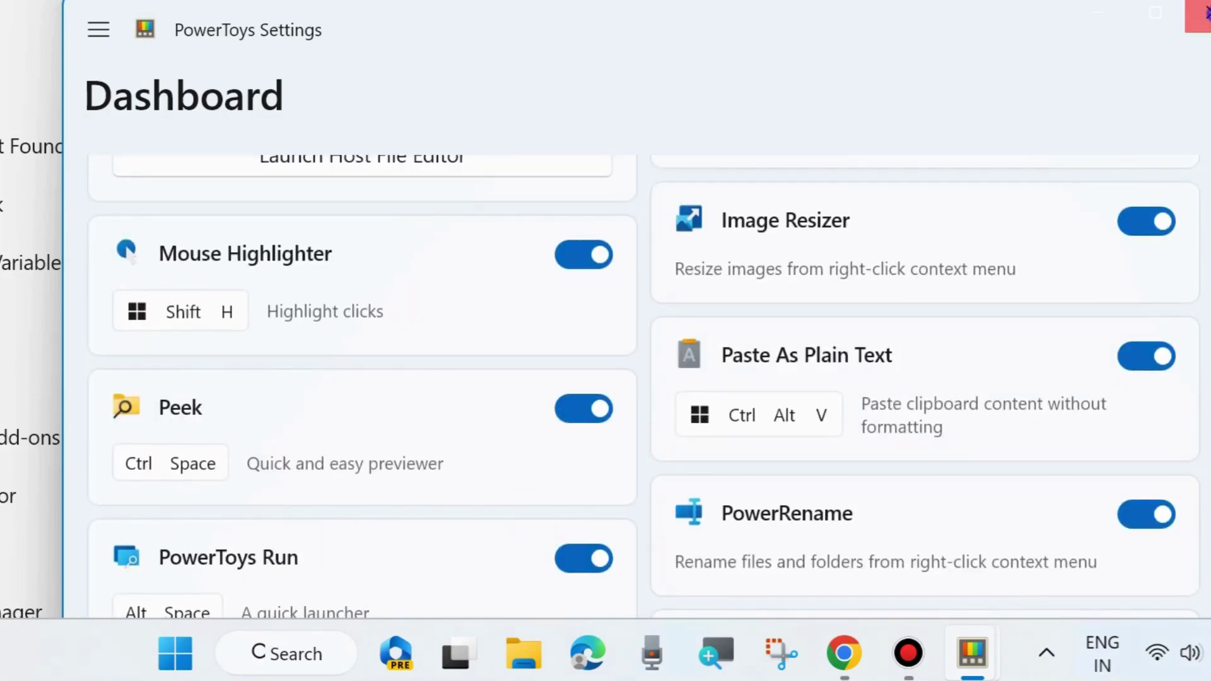
click(1201, 12)
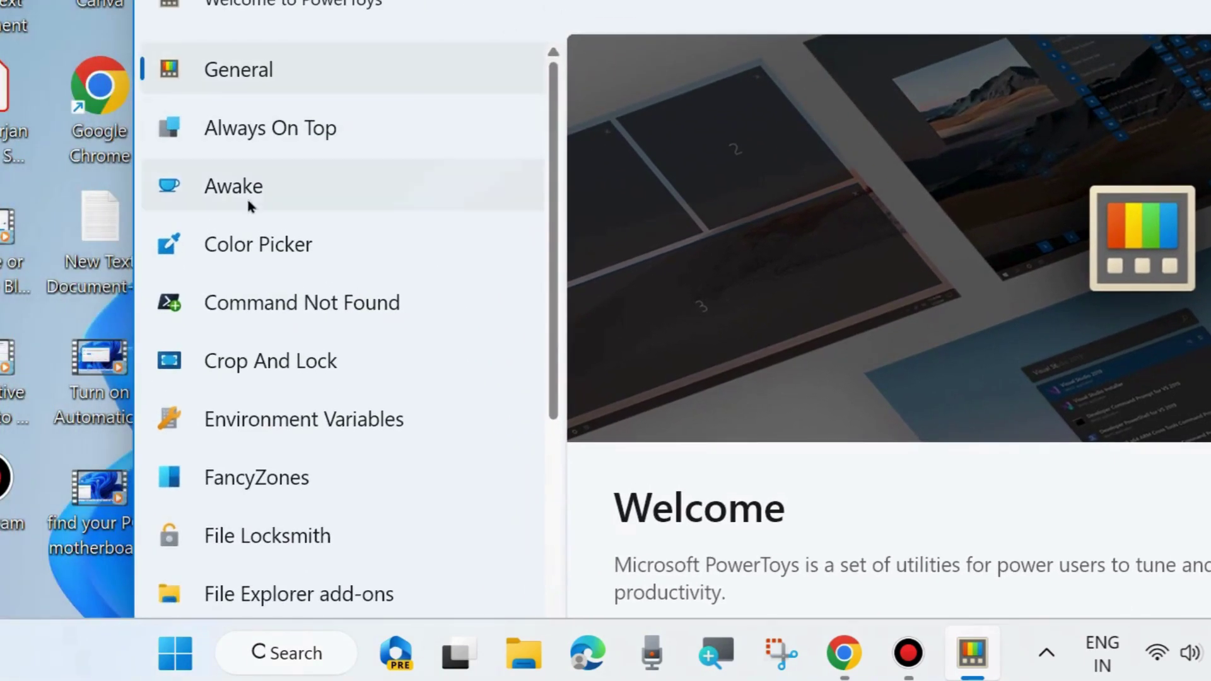
Look through the list of utilities in the Welcome to PowerToys window, from General to Screen Ruler
scroll(270, 470, down, 3)
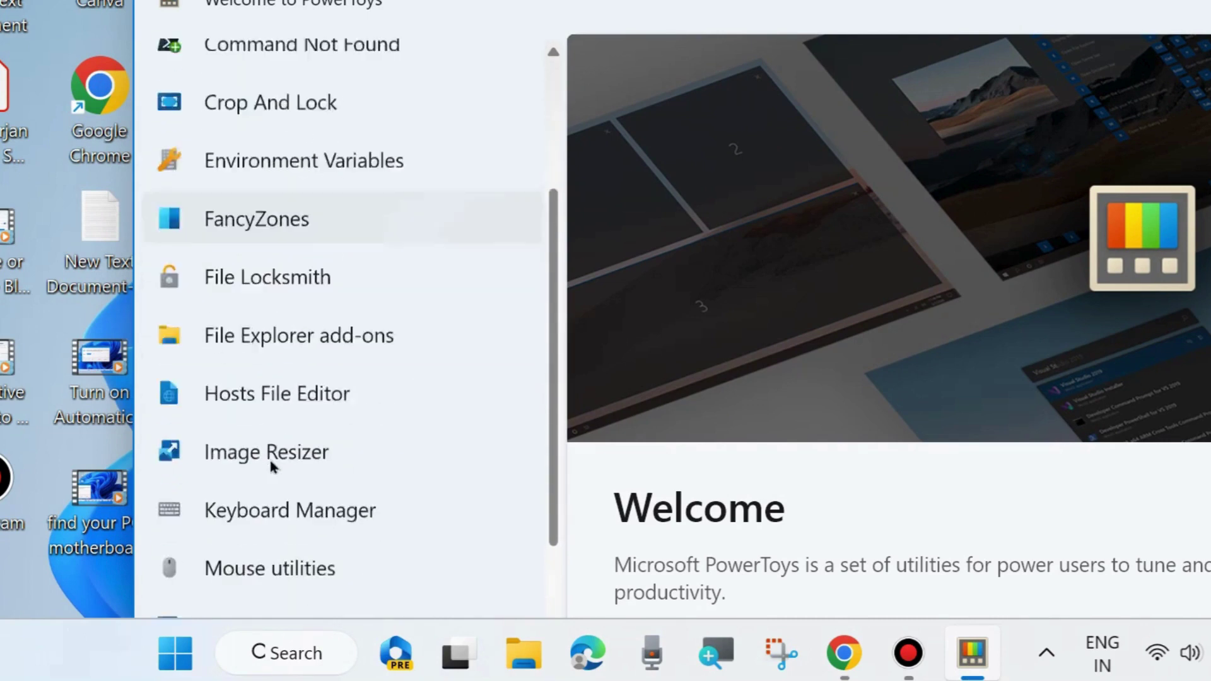
scroll(312, 432, down, 1)
scroll(317, 428, down, 4)
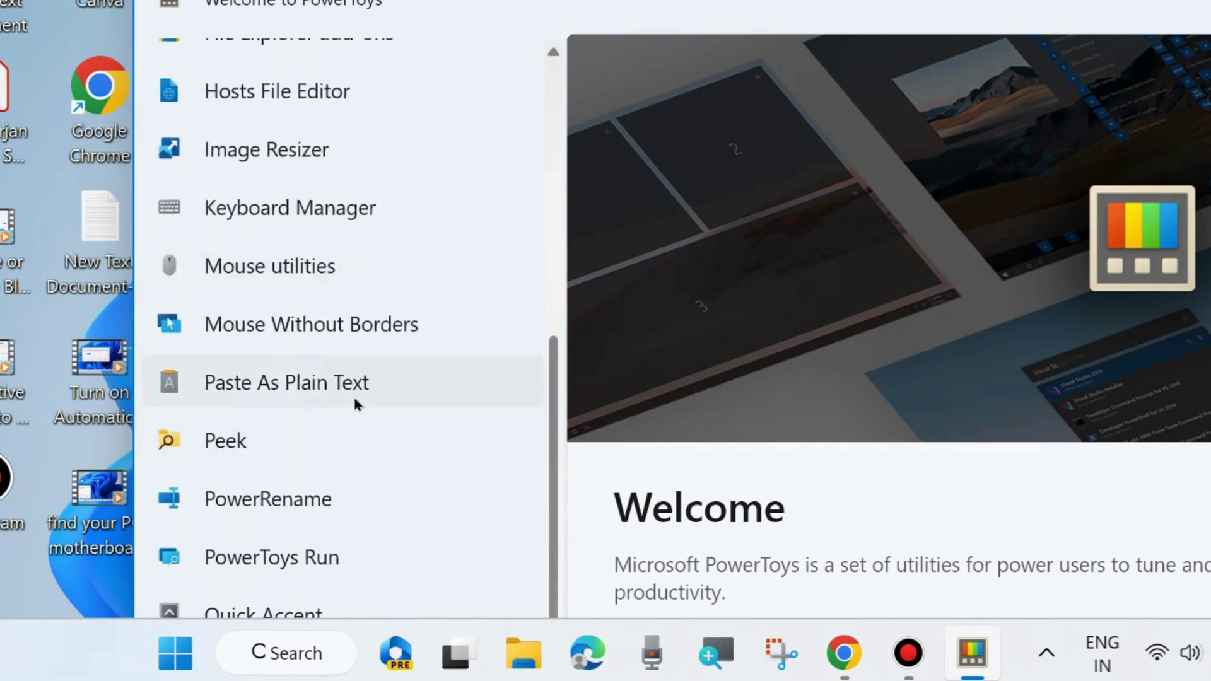
scroll(262, 537, down, 3)
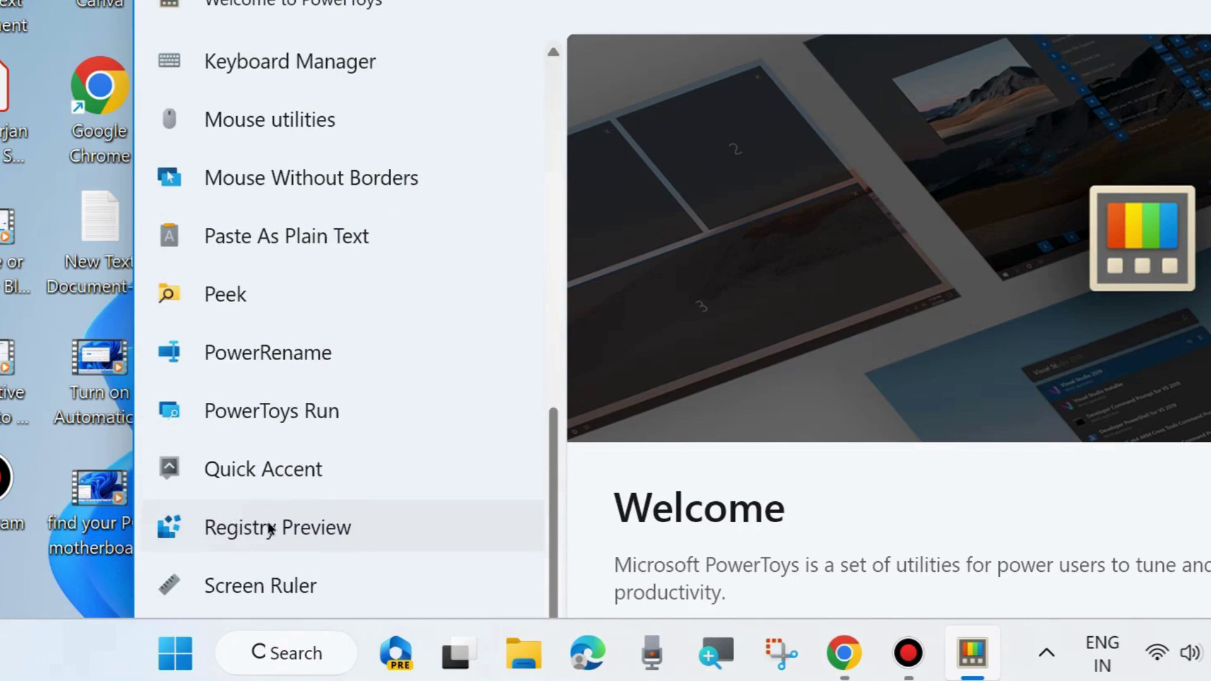
drag(930, 12, 408, 64)
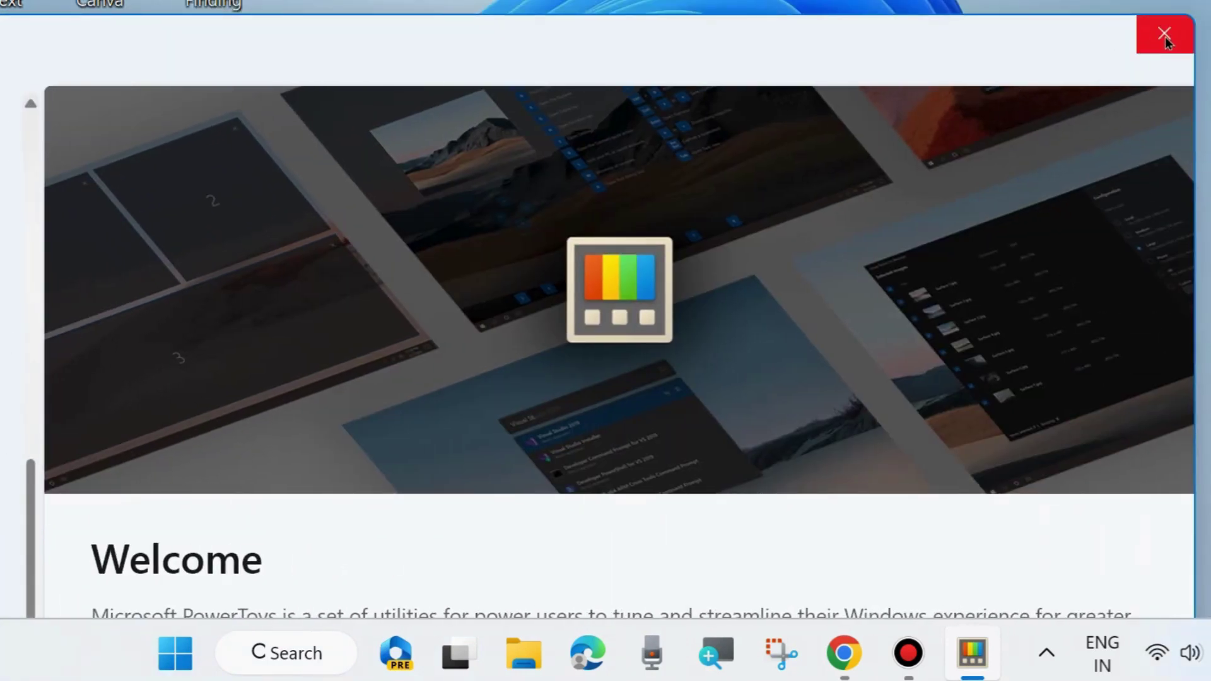